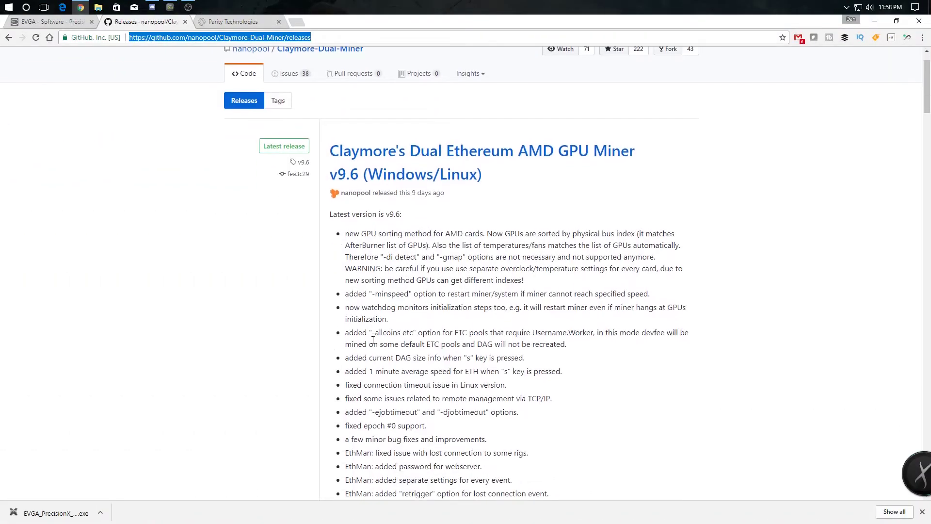
Download the Windows zip of Claymore's Dual Miner v9.6 from the latest release on GitHub
{"action": "scroll", "coordinate": [387, 358], "scroll_direction": "down", "scroll_amount": 2}
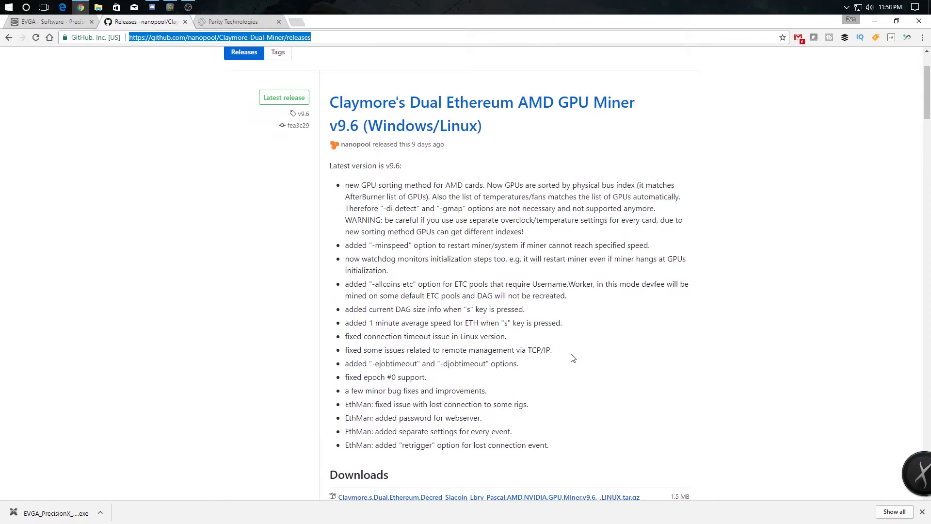
{"action": "scroll", "coordinate": [572, 358], "scroll_direction": "down", "scroll_amount": 2}
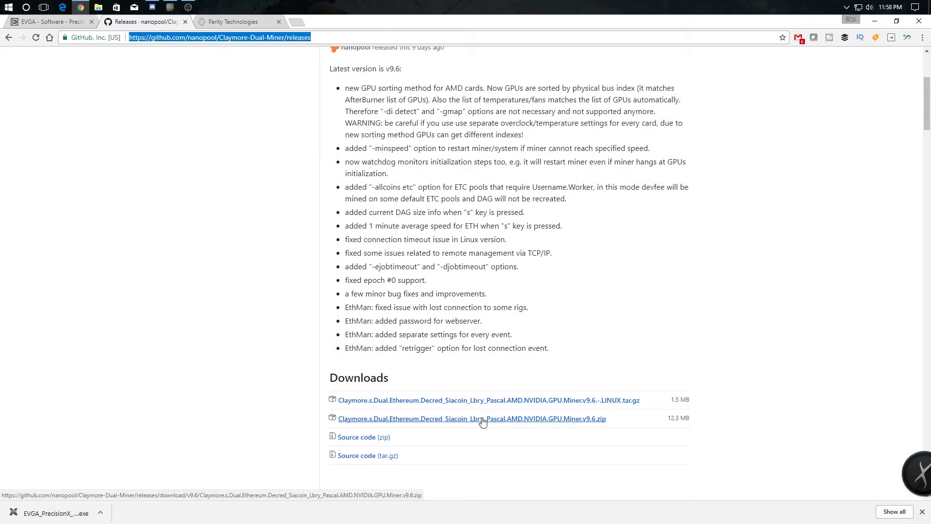
{"action": "left_click", "coordinate": [517, 421]}
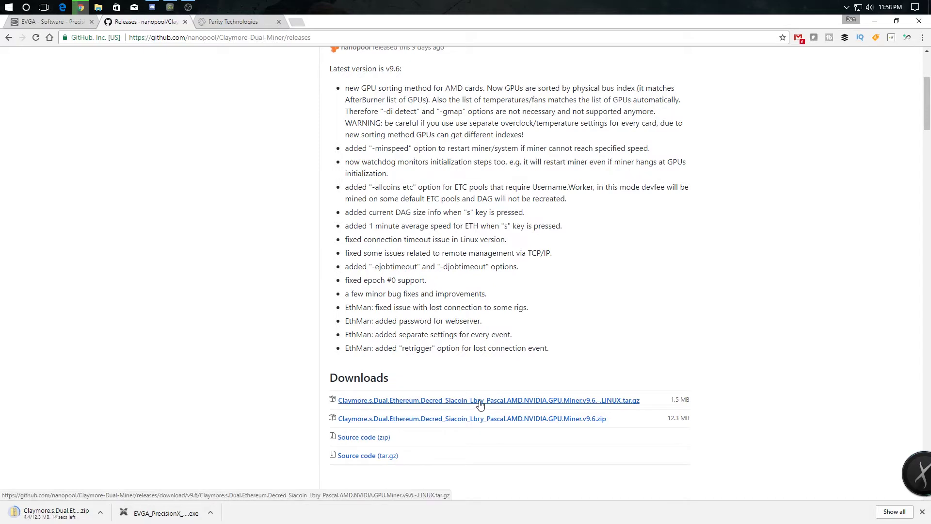
{"action": "scroll", "coordinate": [480, 404], "scroll_direction": "up", "scroll_amount": 2}
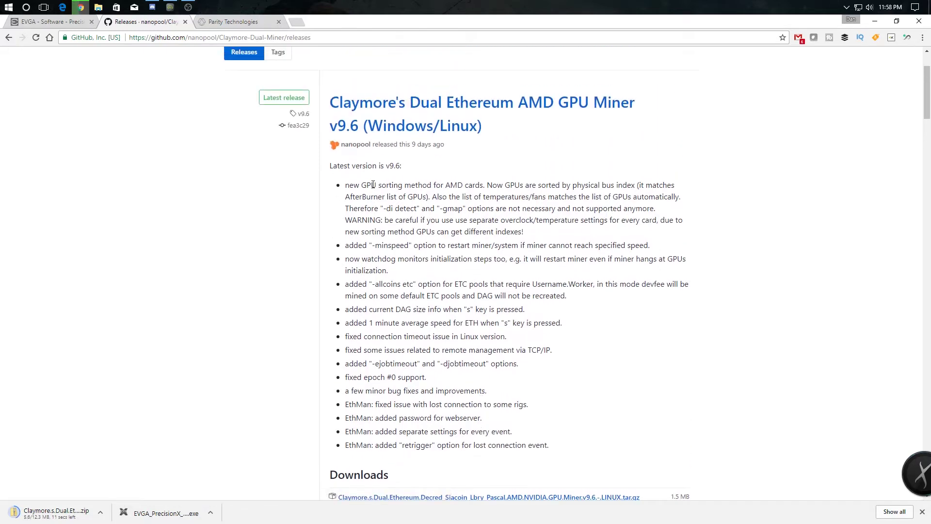
{"action": "scroll", "coordinate": [370, 197], "scroll_direction": "up", "scroll_amount": 2}
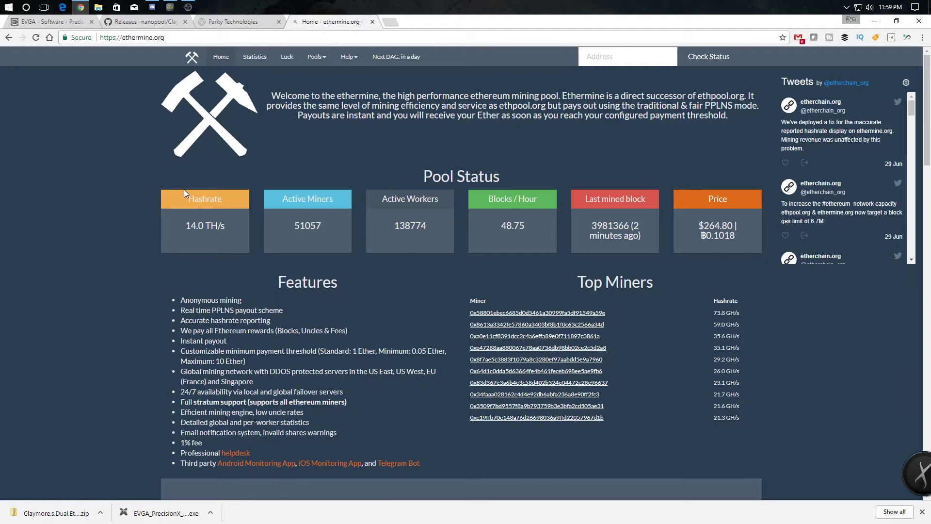
Examine the ethermine.org features and the batch file commands given for Claymore's miner in stratum mode
{"action": "scroll", "coordinate": [114, 235], "scroll_direction": "down", "scroll_amount": 1}
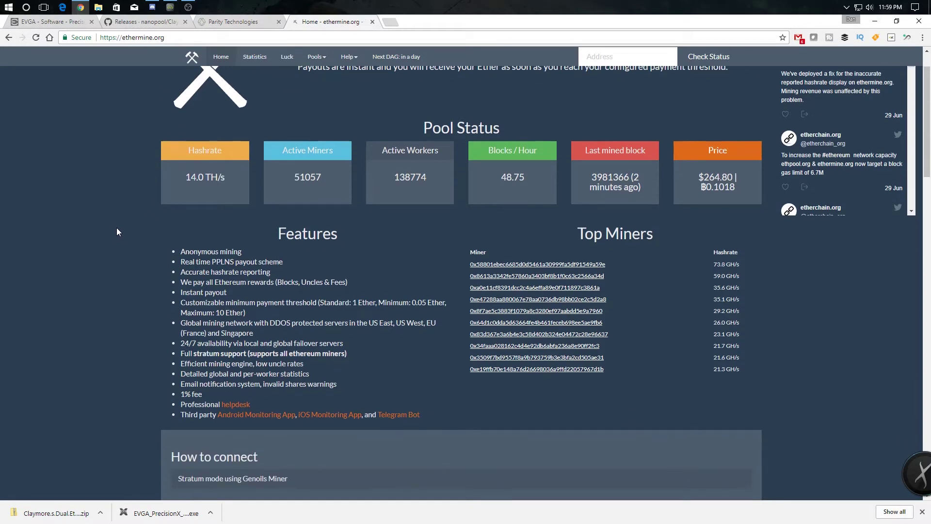
{"action": "scroll", "coordinate": [117, 228], "scroll_direction": "down", "scroll_amount": 1}
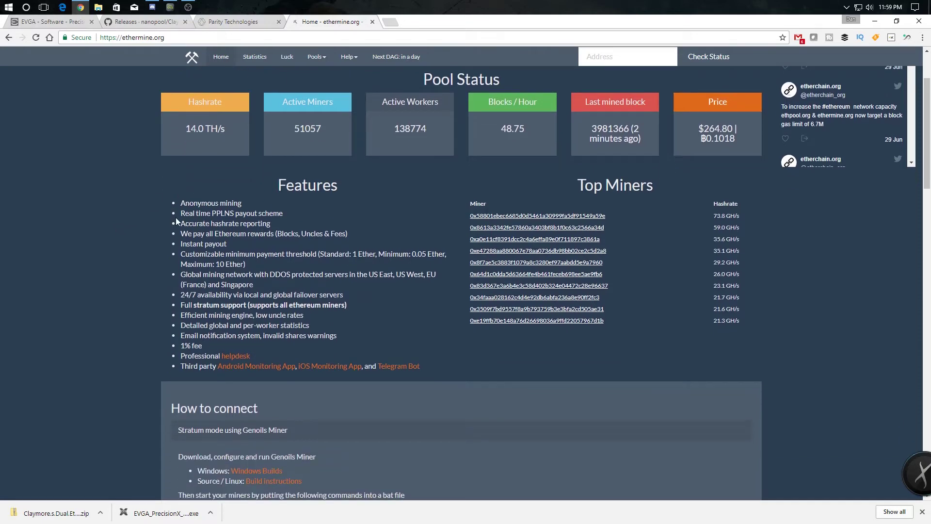
{"action": "scroll", "coordinate": [176, 219], "scroll_direction": "down", "scroll_amount": 1}
{"action": "scroll", "coordinate": [115, 231], "scroll_direction": "down", "scroll_amount": 1}
{"action": "scroll", "coordinate": [98, 235], "scroll_direction": "down", "scroll_amount": 1}
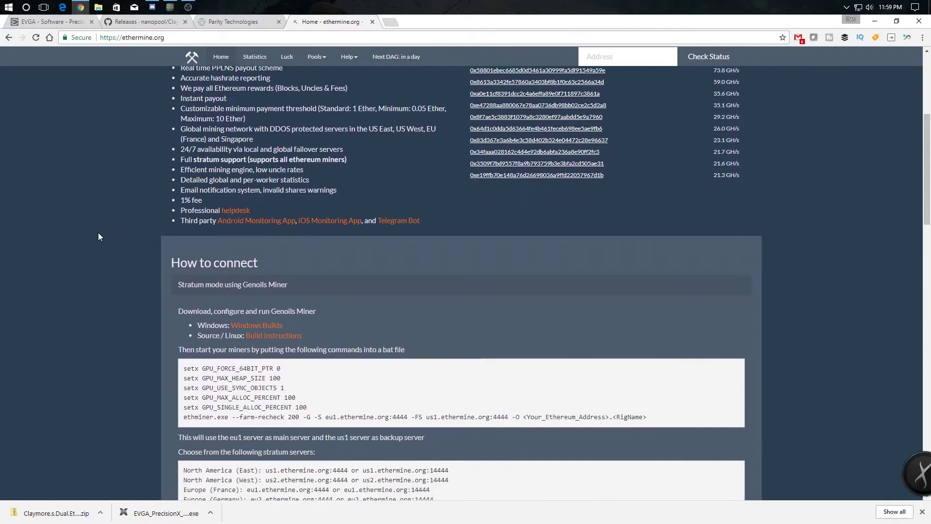
{"action": "scroll", "coordinate": [98, 231], "scroll_direction": "down", "scroll_amount": 5}
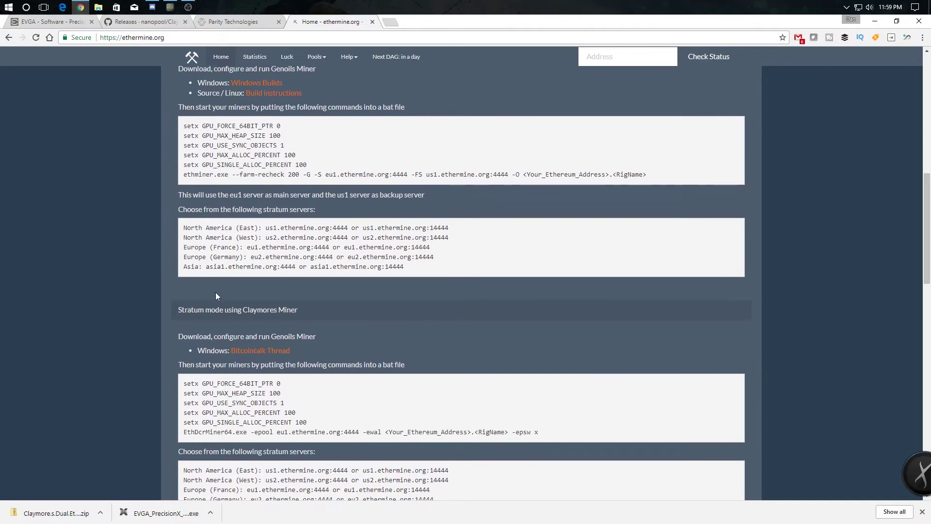
{"action": "scroll", "coordinate": [272, 279], "scroll_direction": "down", "scroll_amount": 2}
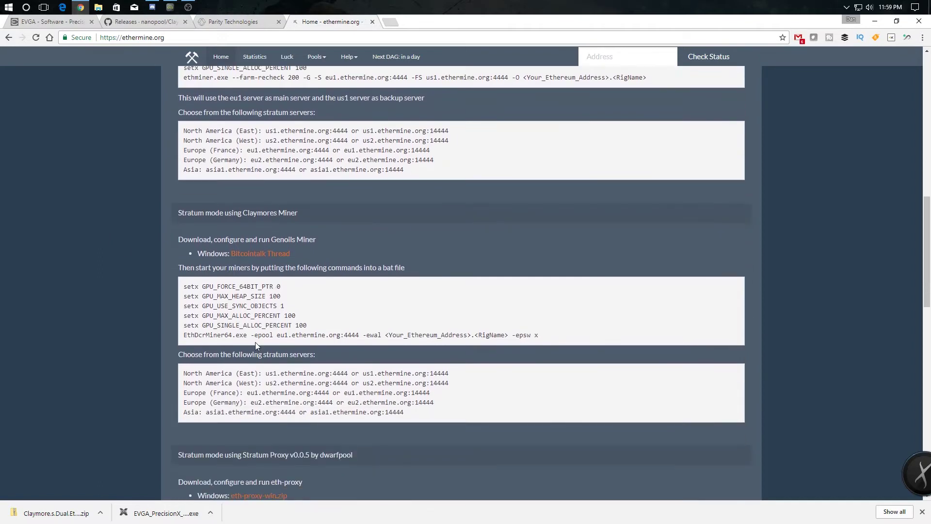
{"action": "left_click_drag", "start_coordinate": [187, 287], "coordinate": [572, 334]}
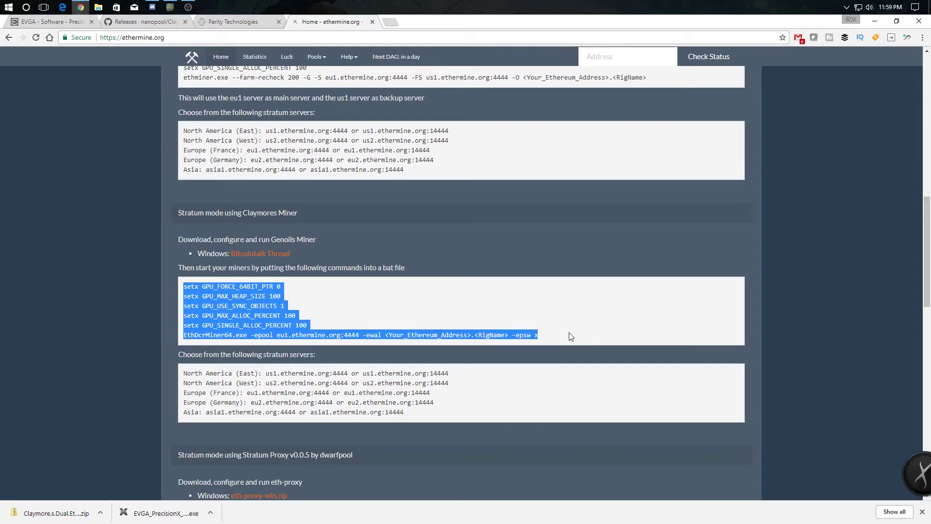
{"action": "left_click", "coordinate": [569, 333]}
Review the stratum server addresses listed by region for Claymore's miner
{"action": "scroll", "coordinate": [570, 332], "scroll_direction": "down", "scroll_amount": 1}
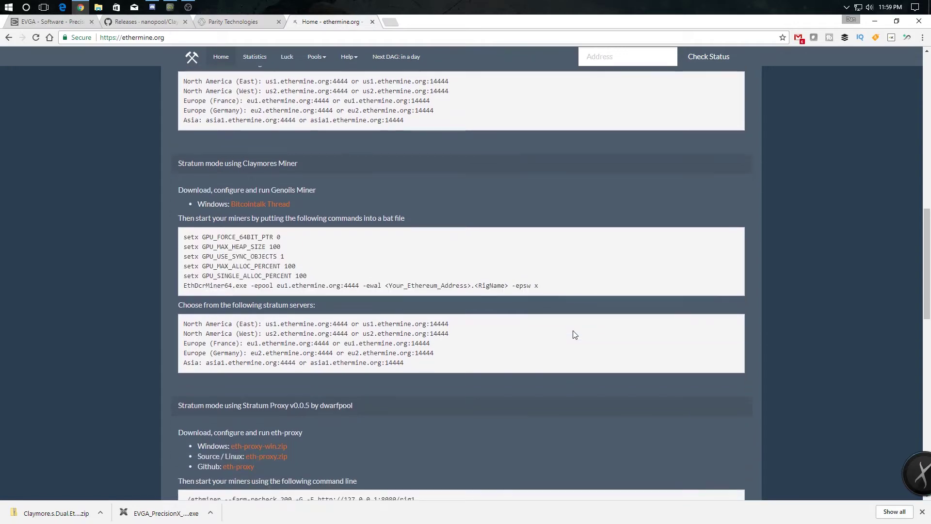
{"action": "scroll", "coordinate": [573, 334], "scroll_direction": "down", "scroll_amount": 2}
{"action": "scroll", "coordinate": [573, 334], "scroll_direction": "up", "scroll_amount": 1}
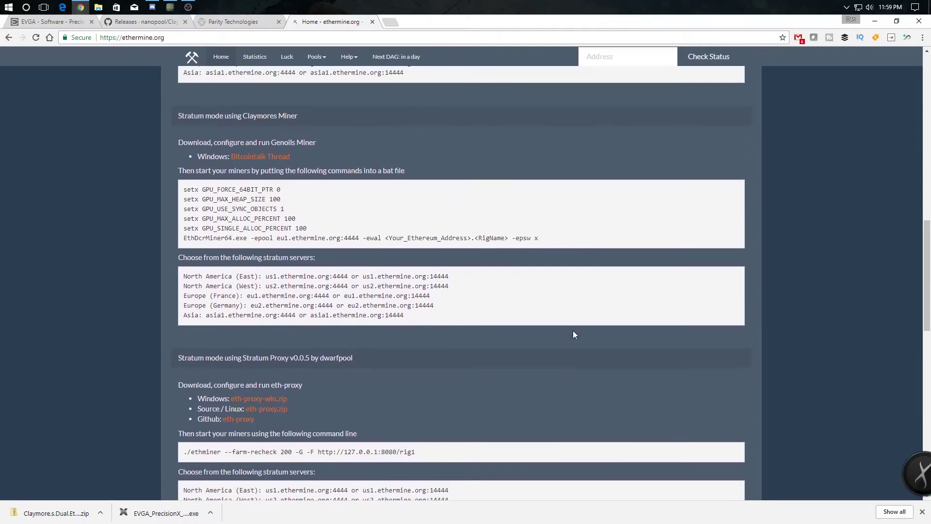
{"action": "left_click_drag", "start_coordinate": [251, 277], "coordinate": [448, 316]}
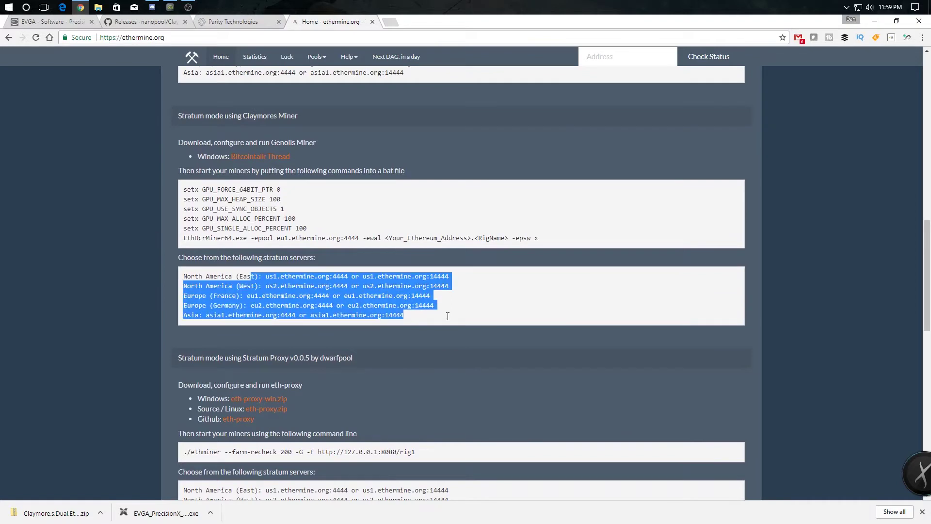
{"action": "left_click", "coordinate": [477, 316]}
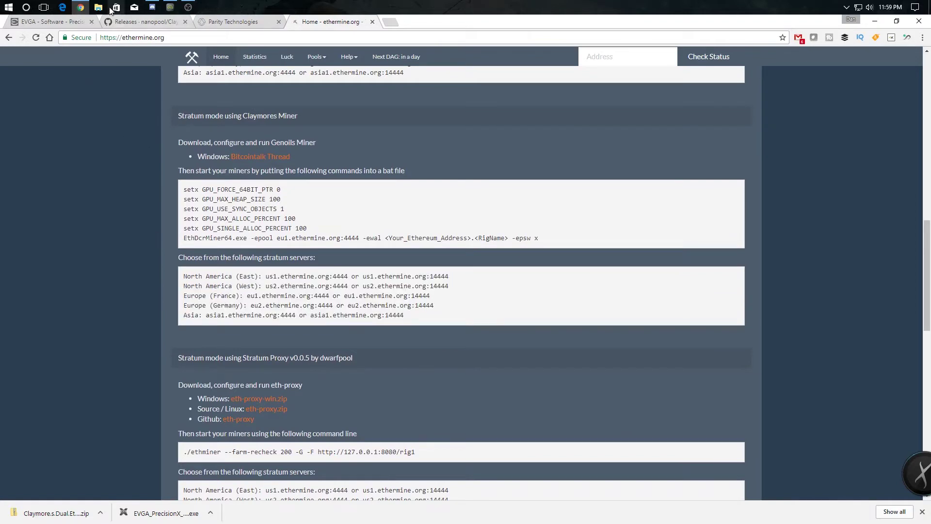
Open the downloaded Claymore v9.6 archive in File Explorer and switch to the existing v9.5 miner folder
{"action": "left_click", "coordinate": [43, 510]}
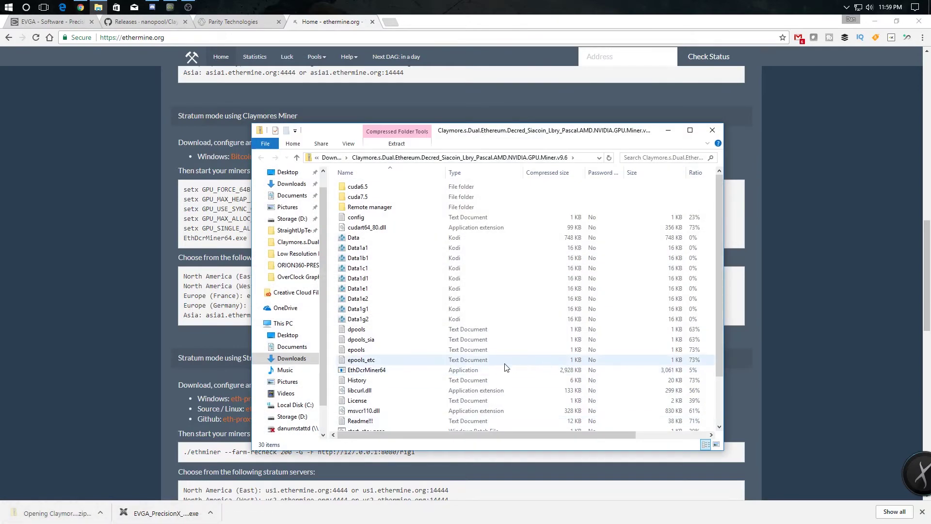
{"action": "left_click", "coordinate": [298, 244]}
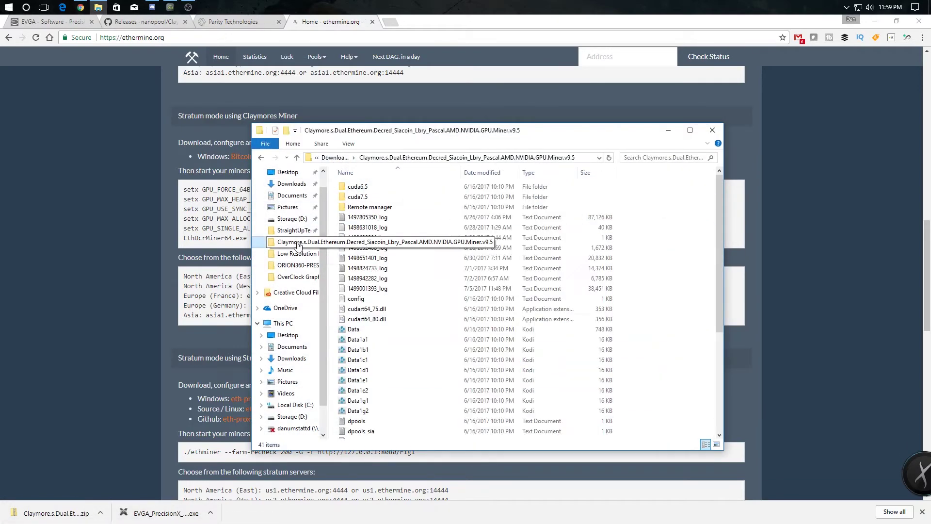
{"action": "scroll", "coordinate": [442, 382], "scroll_direction": "down", "scroll_amount": 4}
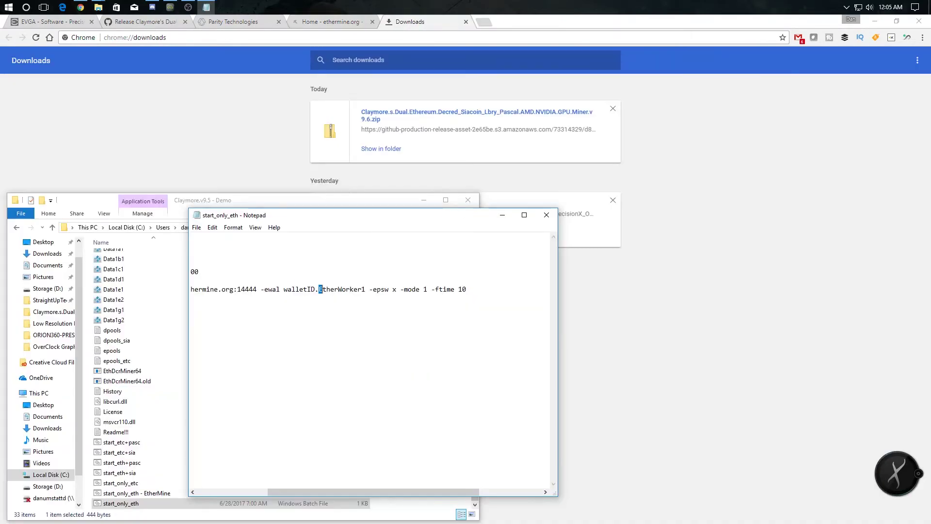
Check the EtherWorker1 worker name and launch command in start_only_eth, and close the batch file with its changes saved
{"action": "key", "text": "shift+Right"}
{"action": "key", "text": "shift+Right"}
{"action": "key", "text": "shift+Right"}
{"action": "key", "text": "shift+Right"}
{"action": "key", "text": "shift+Right"}
{"action": "key", "text": "shift+Right"}
{"action": "key", "text": "shift+Right"}
{"action": "key", "text": "shift+Right"}
{"action": "key", "text": "shift+Right"}
{"action": "key", "text": "shift+Right"}
{"action": "key", "text": "shift+Right"}
{"action": "key", "text": "ctrl+Right"}
{"action": "key", "text": "Home"}
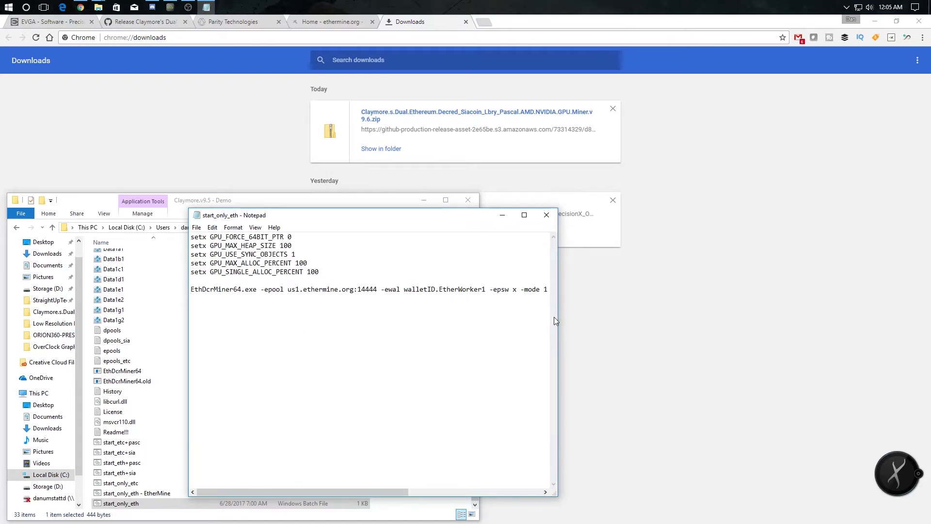
{"action": "left_click", "coordinate": [546, 215]}
{"action": "left_click", "coordinate": [438, 285]}
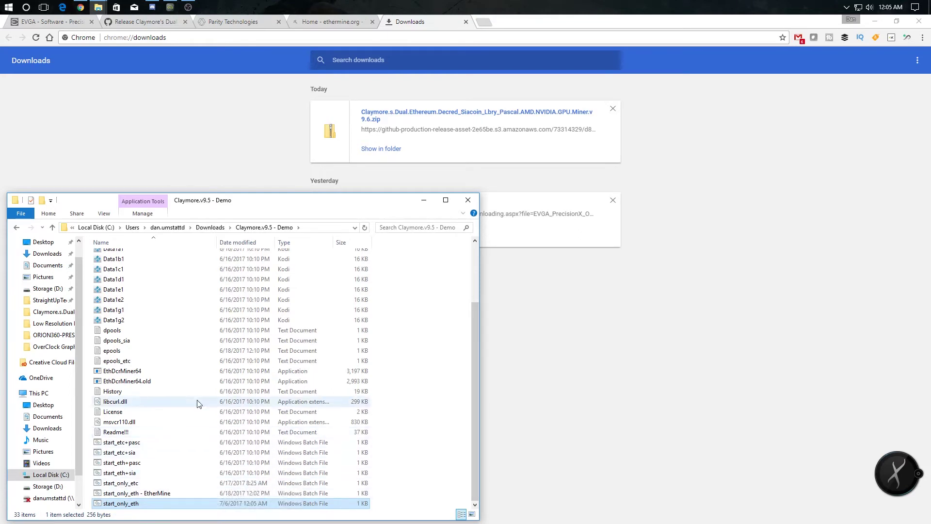
Edit the epools text file so all four pool lines use walletId as the wallet, saving and closing it
{"action": "right_click", "coordinate": [117, 352]}
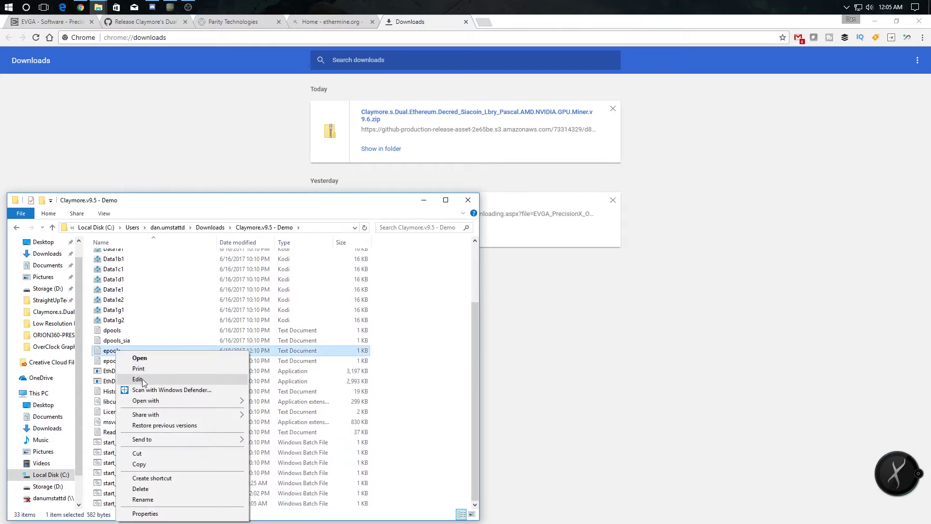
{"action": "left_click", "coordinate": [137, 379]}
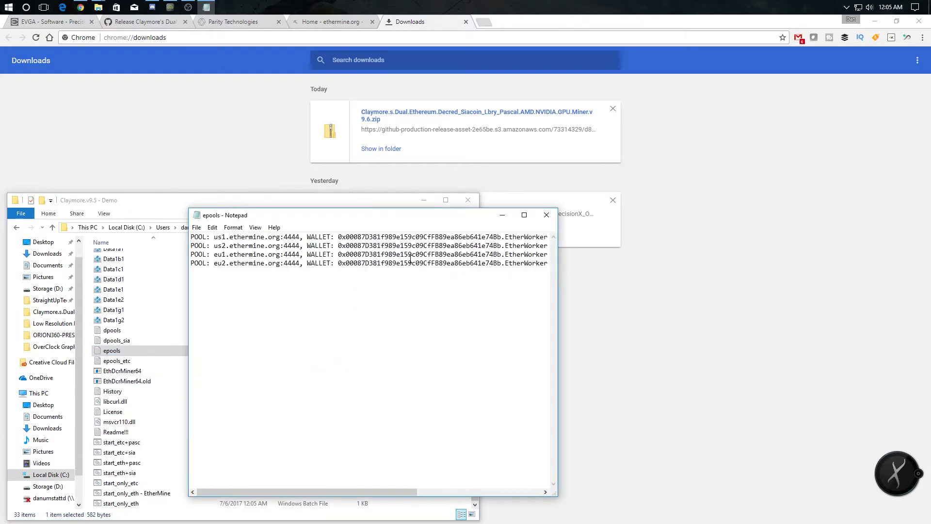
{"action": "key", "text": "ctrl+End"}
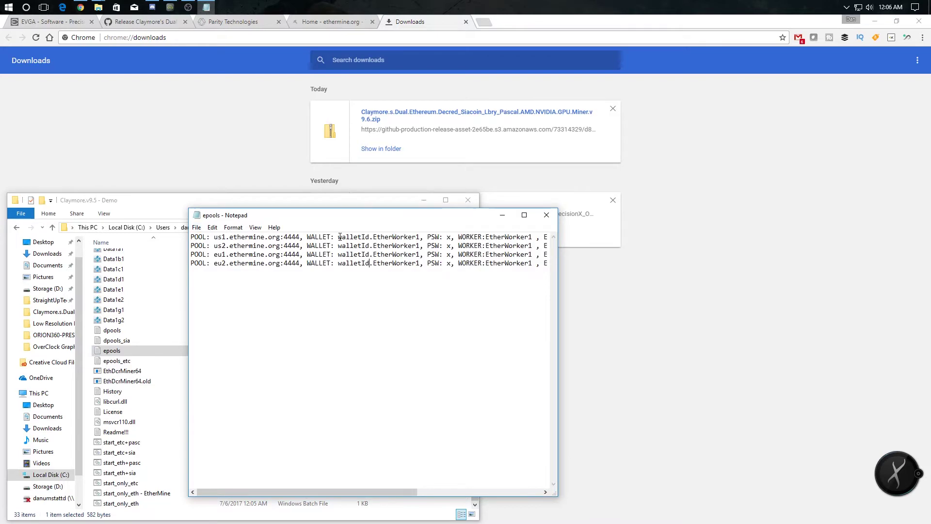
{"action": "key", "text": "Home"}
{"action": "left_click", "coordinate": [547, 215]}
{"action": "left_click", "coordinate": [443, 286]}
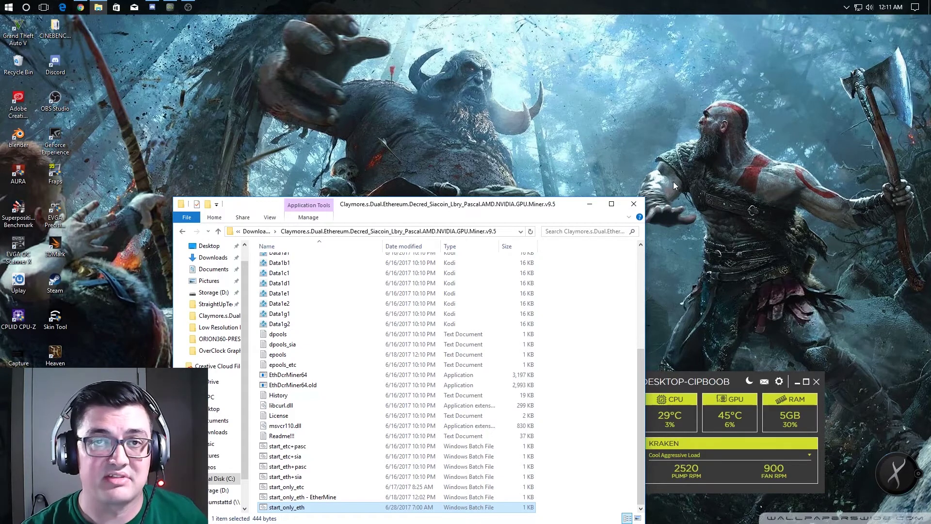
Launch the miner with the start_only_eth batch file and minimize the folder window to show its console
{"action": "double_click", "coordinate": [292, 507]}
{"action": "left_click", "coordinate": [590, 204]}
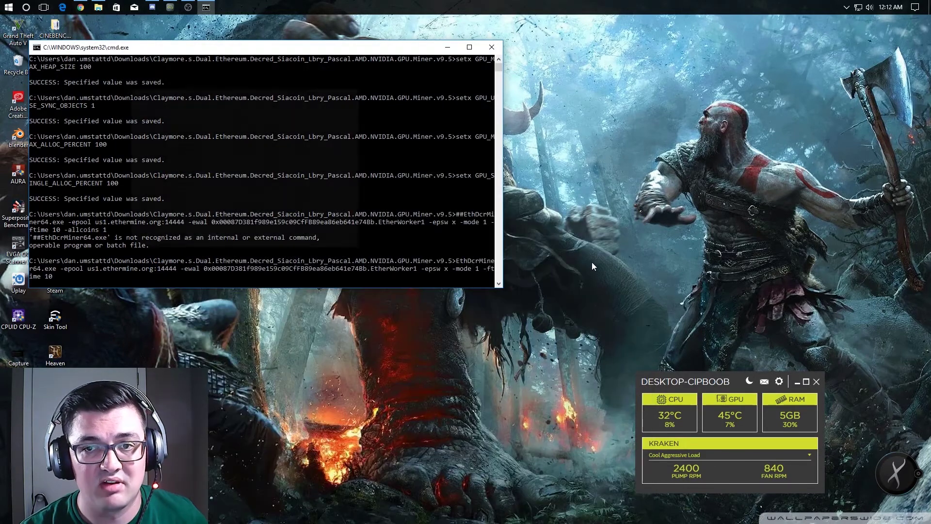
{"action": "left_click", "coordinate": [591, 263]}
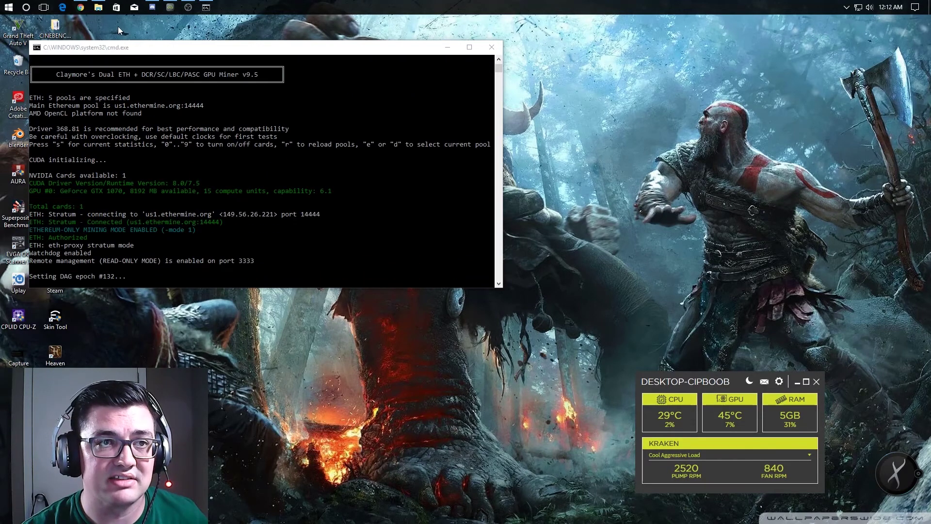
Open start_only_eth from the miner folder for editing and check the us1.ethermine.org:14444 pool address in the launch command
{"action": "left_click", "coordinate": [103, 8]}
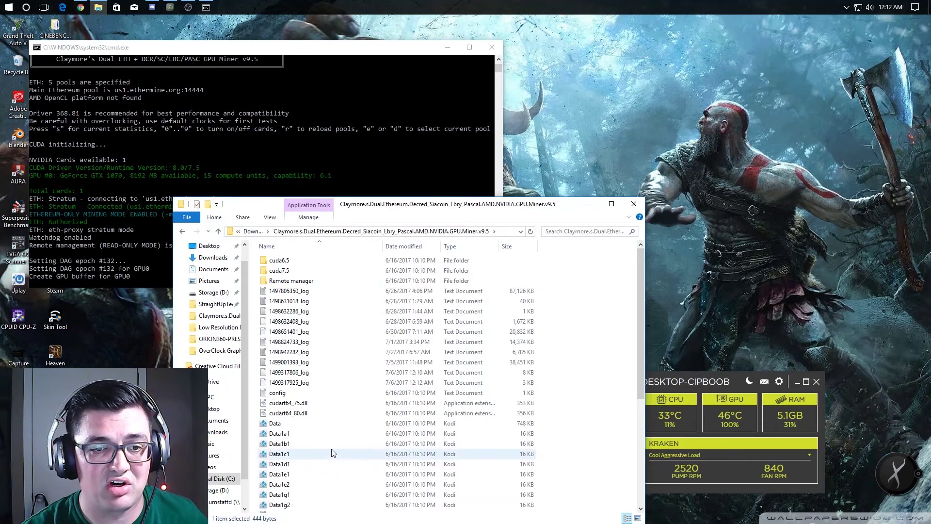
{"action": "scroll", "coordinate": [318, 460], "scroll_direction": "down", "scroll_amount": 6}
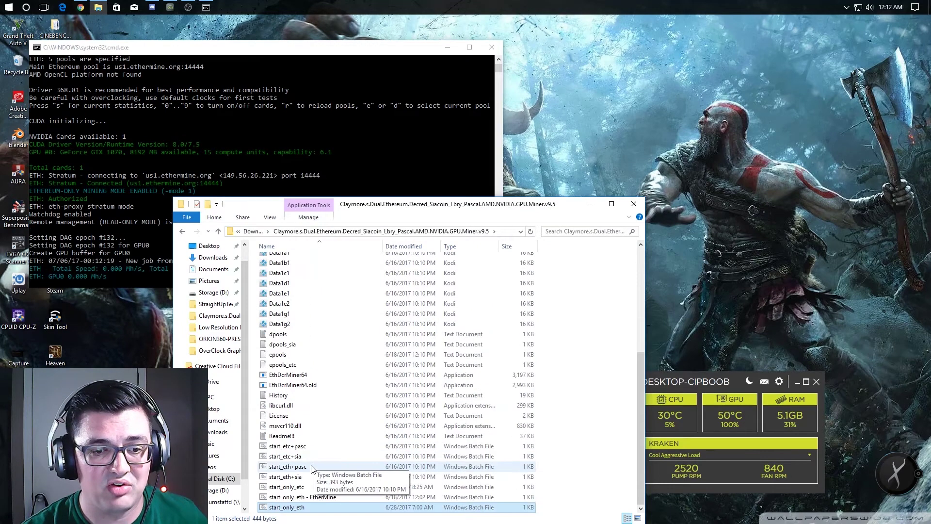
{"action": "right_click", "coordinate": [292, 507]}
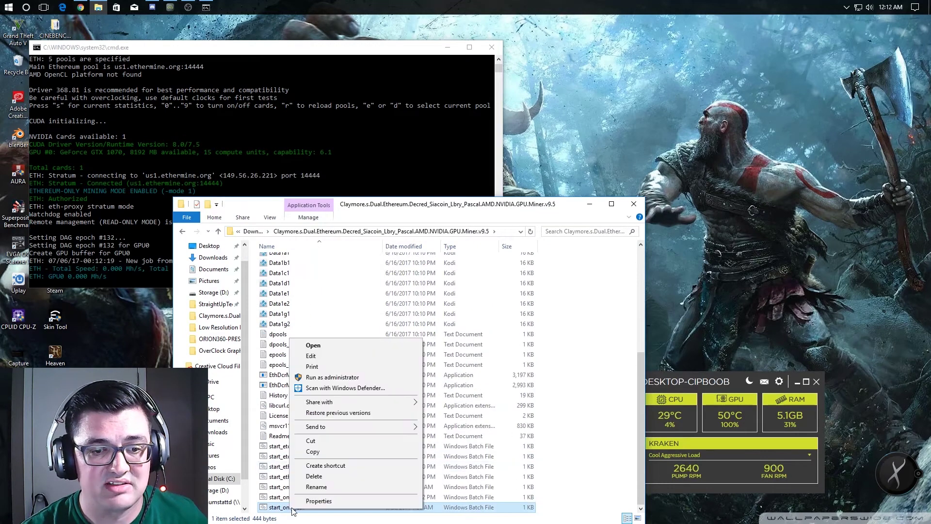
{"action": "left_click", "coordinate": [325, 359]}
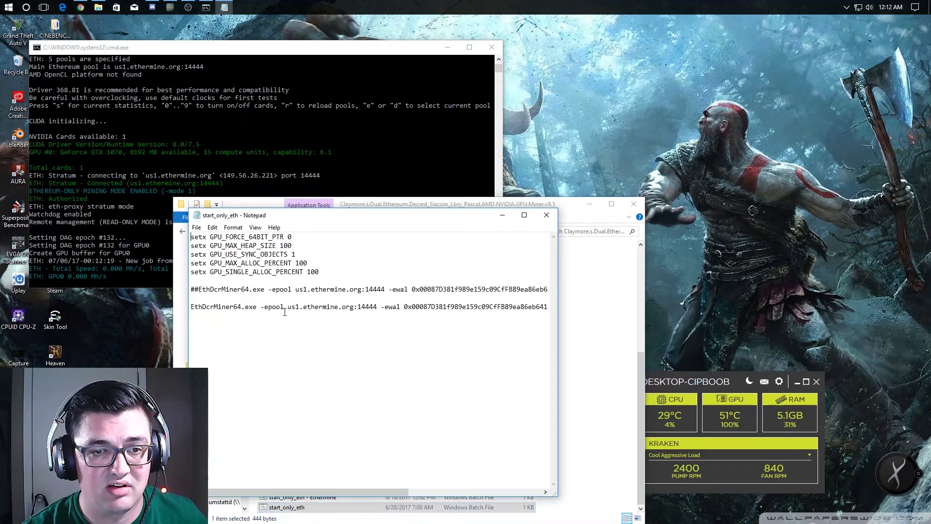
{"action": "left_click_drag", "start_coordinate": [287, 308], "coordinate": [376, 307]}
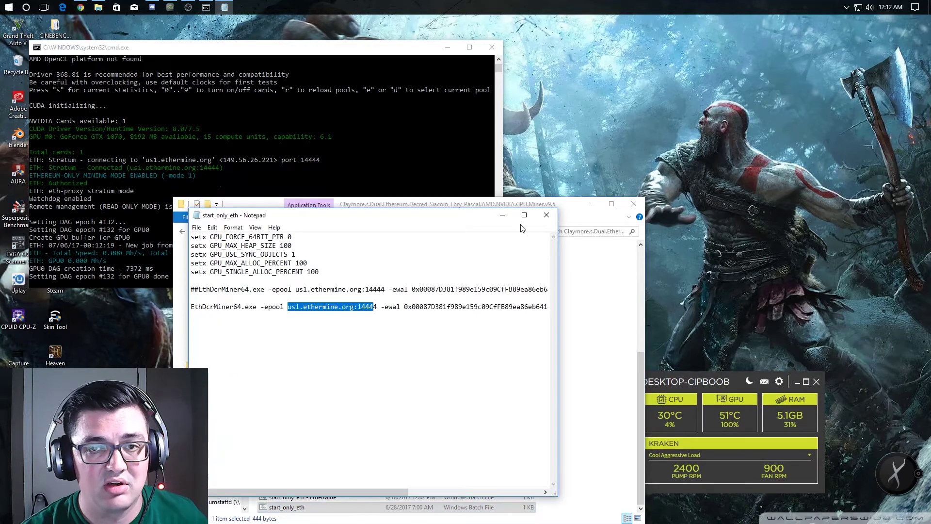
{"action": "left_click", "coordinate": [503, 214]}
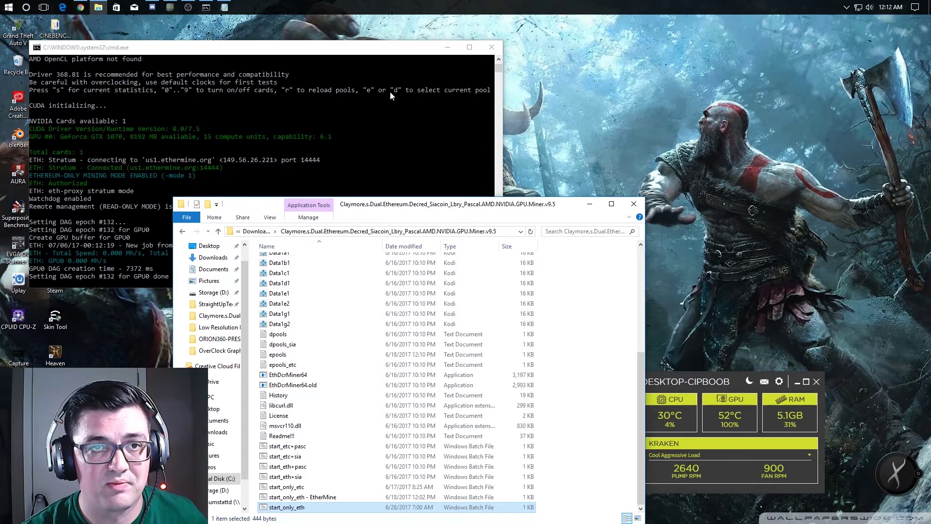
Open the epools file in the miner folder, review its list of ethermine pool entries, and close it
{"action": "double_click", "coordinate": [296, 358]}
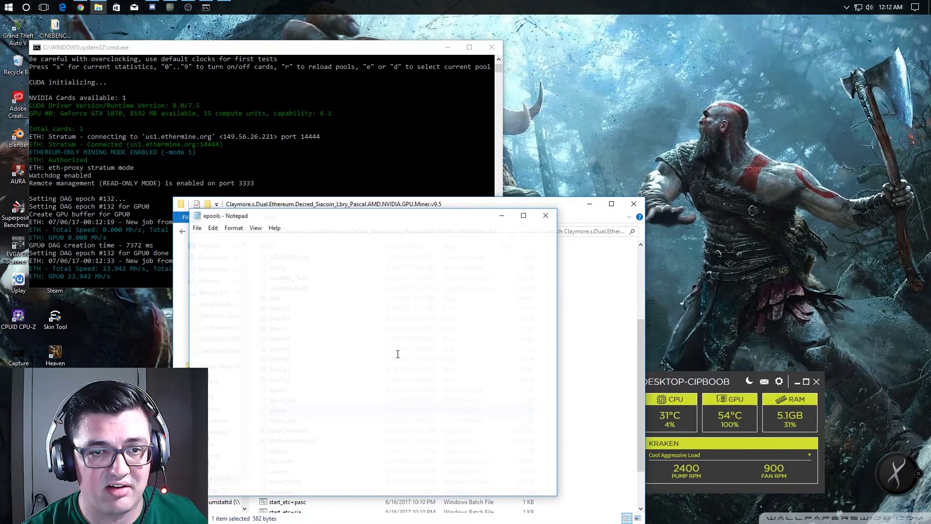
{"action": "left_click_drag", "start_coordinate": [218, 237], "coordinate": [540, 262]}
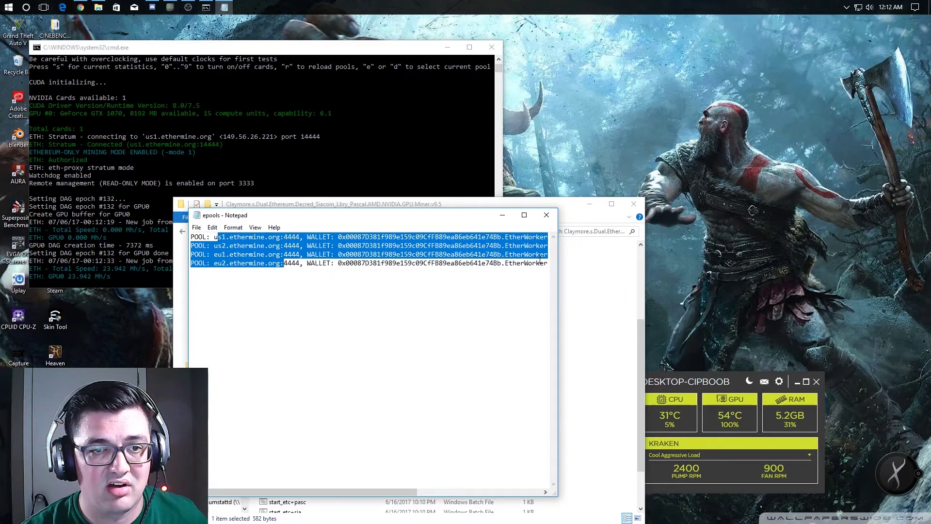
{"action": "left_click", "coordinate": [546, 215]}
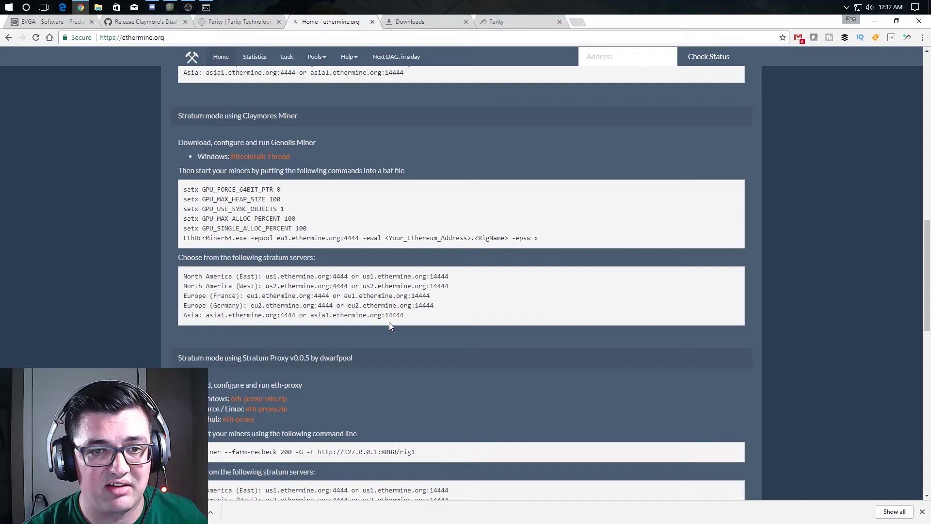
Highlight the Claymore's Miner stratum server list on the ethermine.org home page
{"action": "left_click_drag", "start_coordinate": [389, 322], "coordinate": [265, 276]}
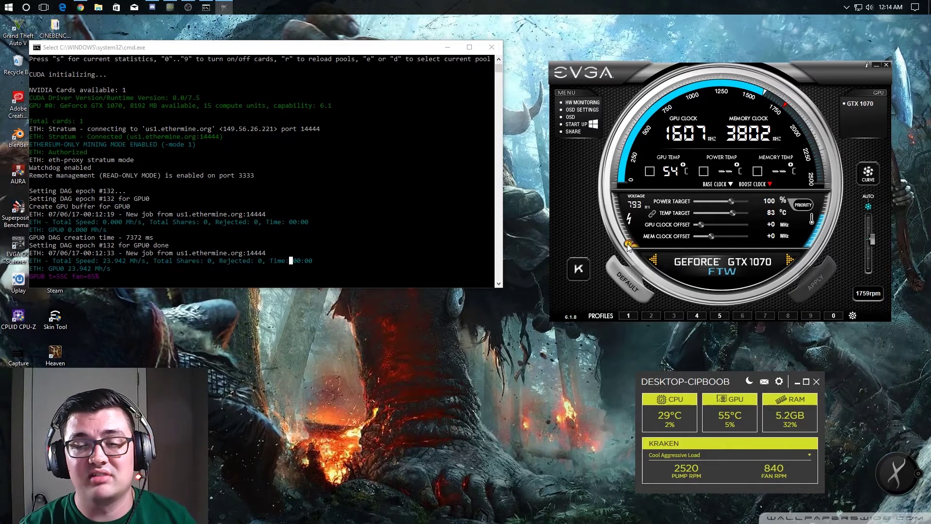
In EVGA Precision, load profile 5 and reshape the custom fan curve to about 26% at 33 °C, 60% at 50 °C and 78% at 61 °C
{"action": "left_click", "coordinate": [725, 317]}
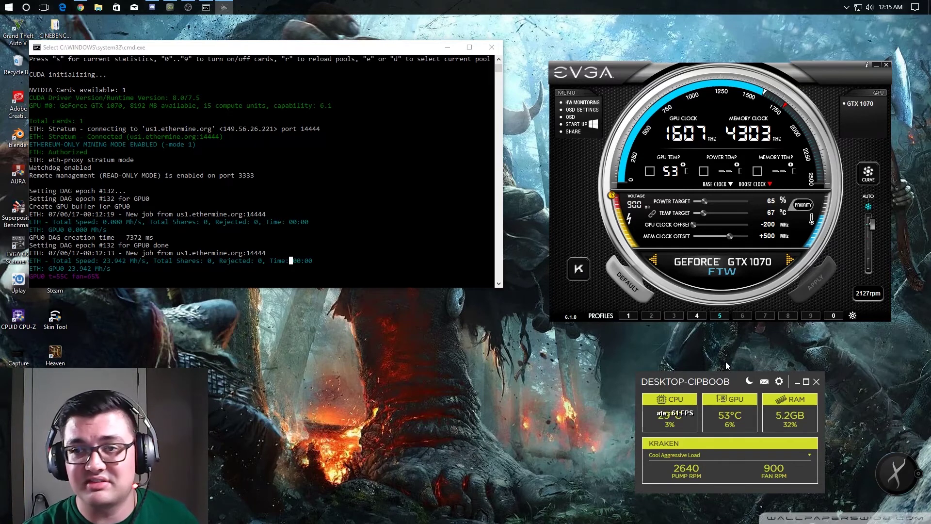
{"action": "left_click", "coordinate": [875, 180]}
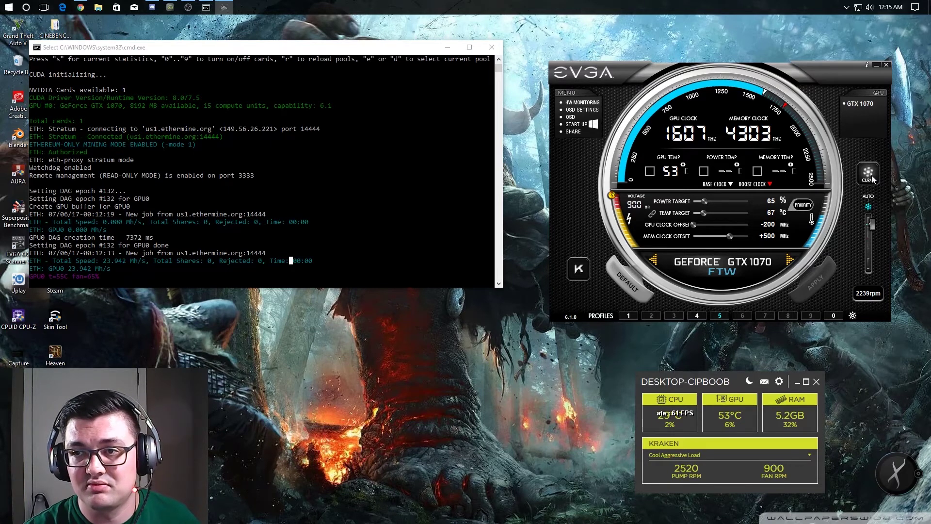
{"action": "left_click_drag", "start_coordinate": [927, 70], "coordinate": [693, 125]}
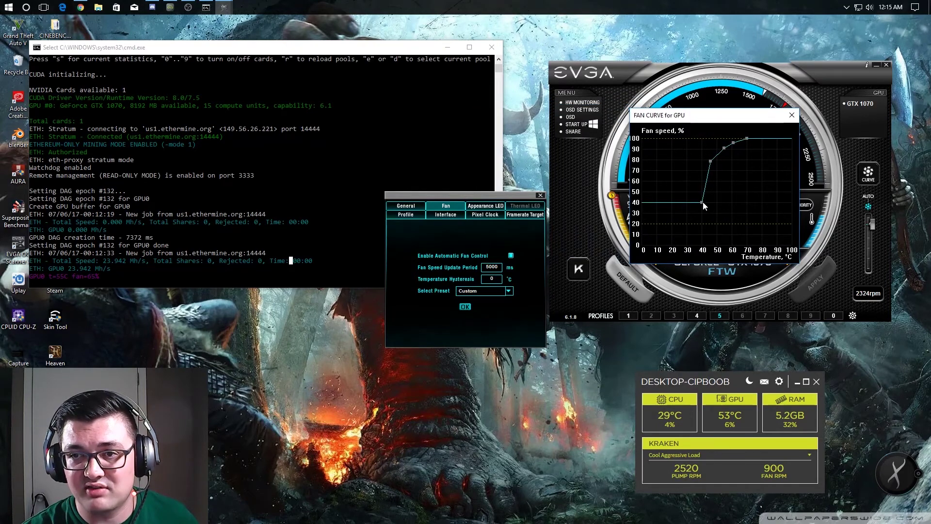
{"action": "left_click_drag", "start_coordinate": [702, 202], "coordinate": [694, 221]}
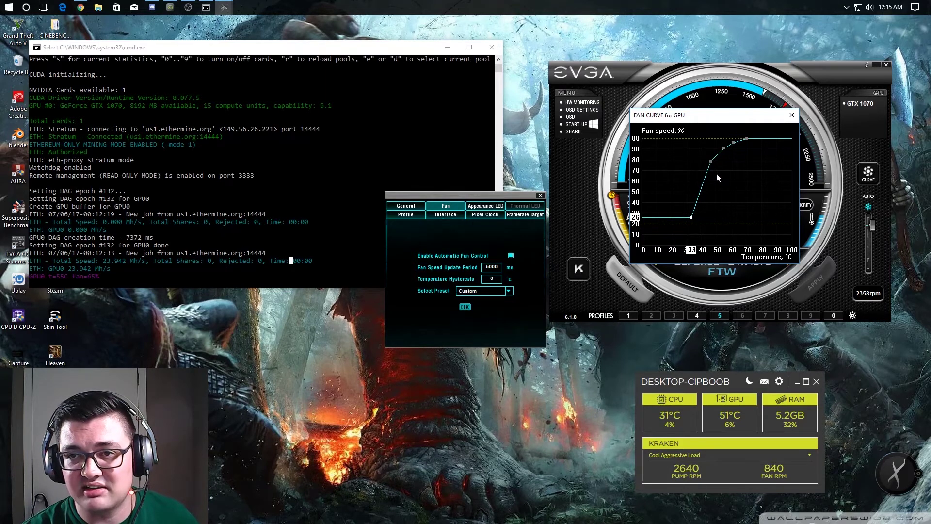
{"action": "left_click_drag", "start_coordinate": [712, 163], "coordinate": [717, 182]}
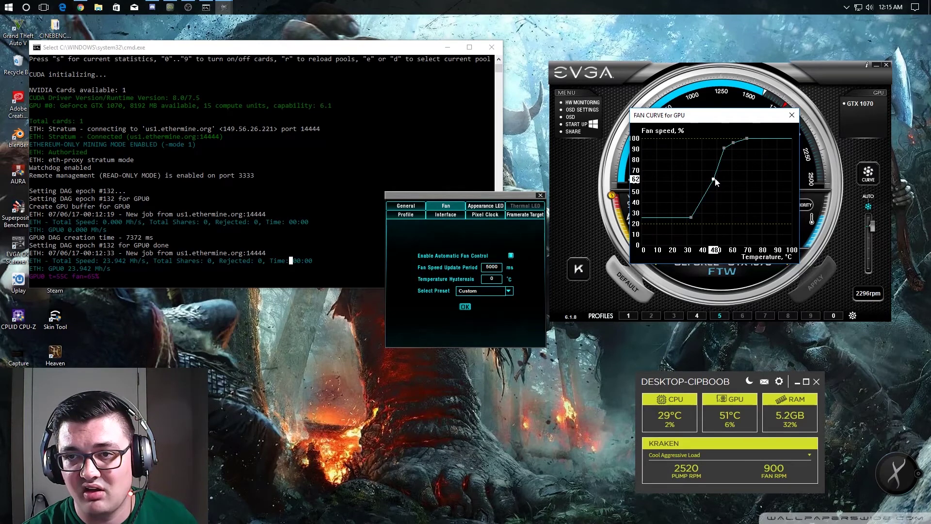
{"action": "left_click_drag", "start_coordinate": [715, 179], "coordinate": [735, 165]}
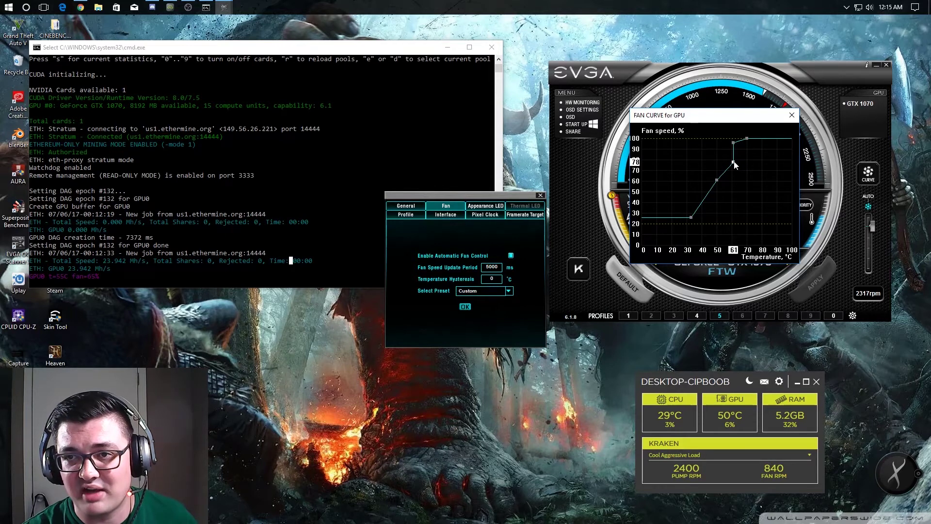
{"action": "left_click", "coordinate": [646, 320]}
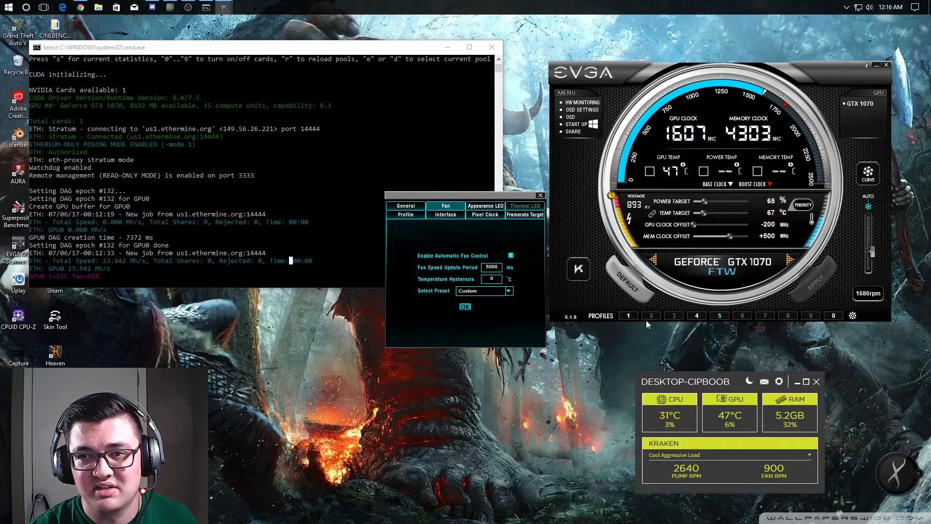
{"action": "left_click", "coordinate": [540, 195]}
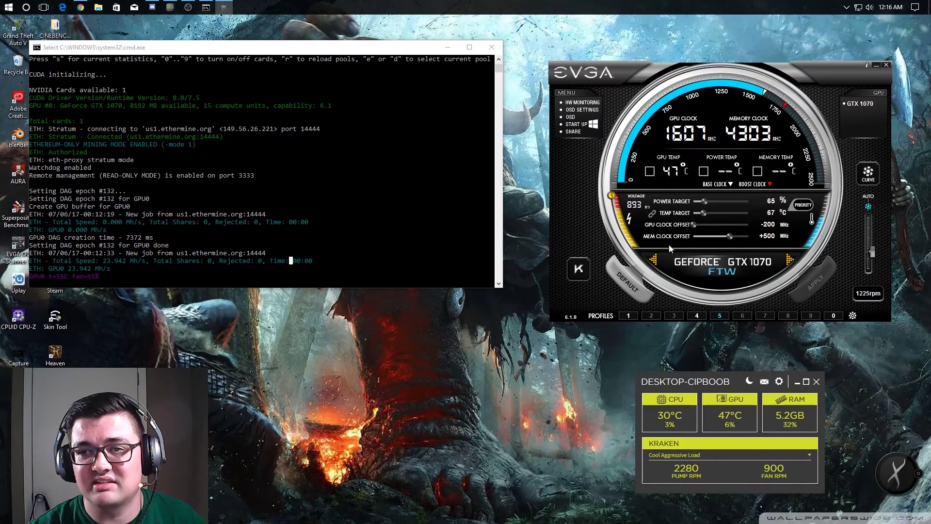
Set the GPU's memory clock offset to +550 MHz and apply it
{"action": "mouse_move", "coordinate": [656, 228]}
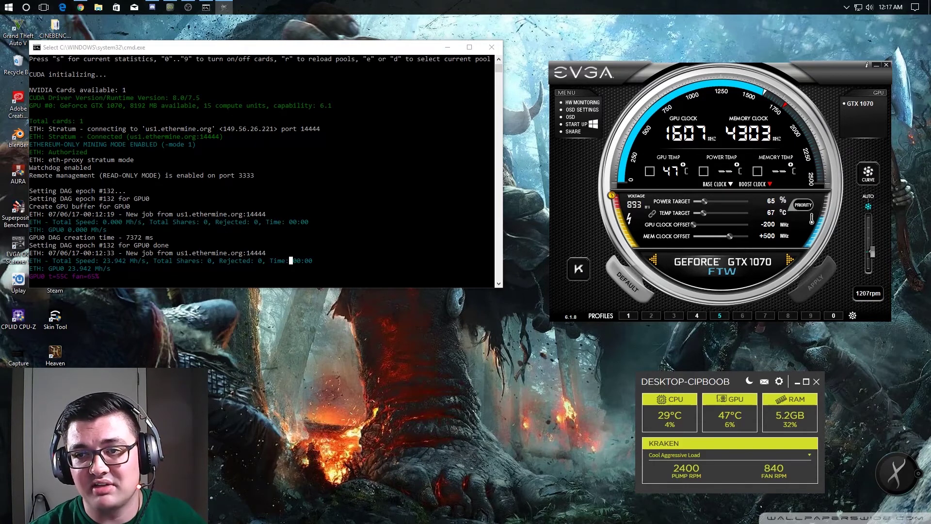
{"action": "left_click", "coordinate": [768, 237]}
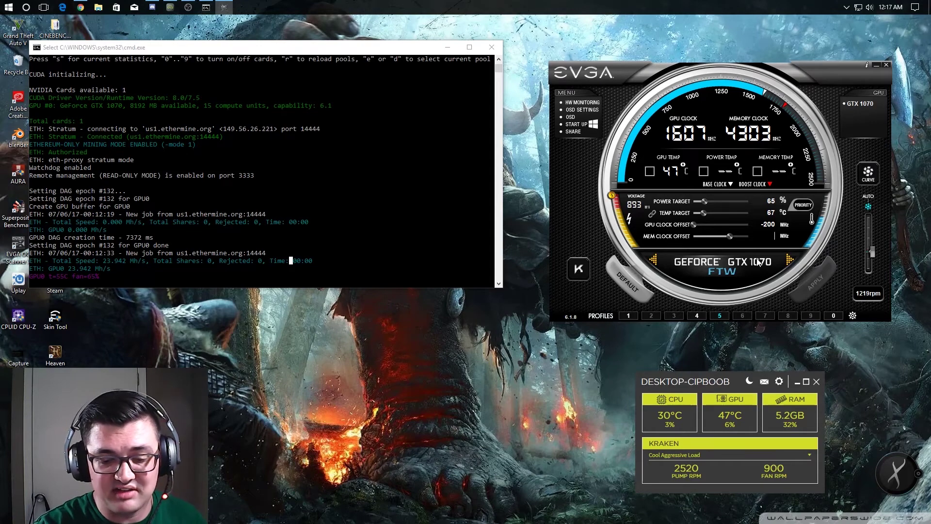
{"action": "type", "text": "500"}
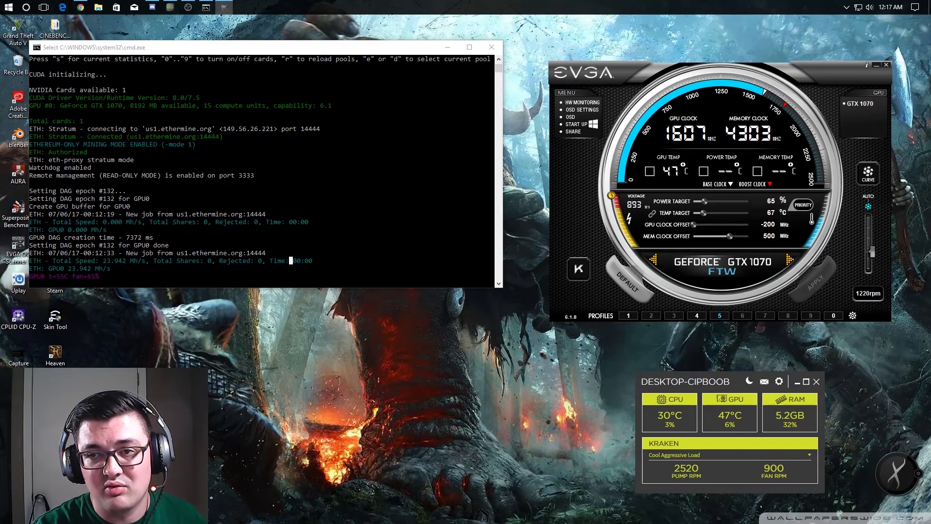
{"action": "key", "text": "BackSpace"}
{"action": "key", "text": "BackSpace"}
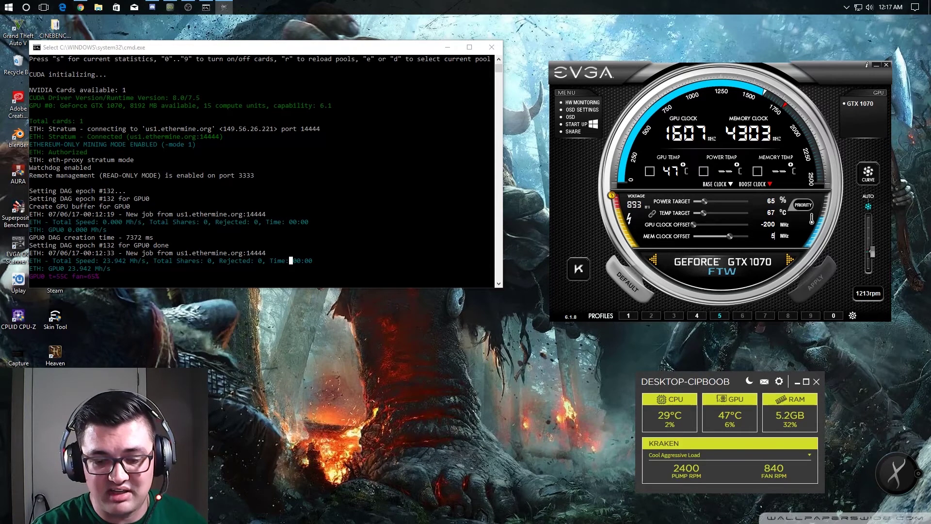
{"action": "type", "text": "50"}
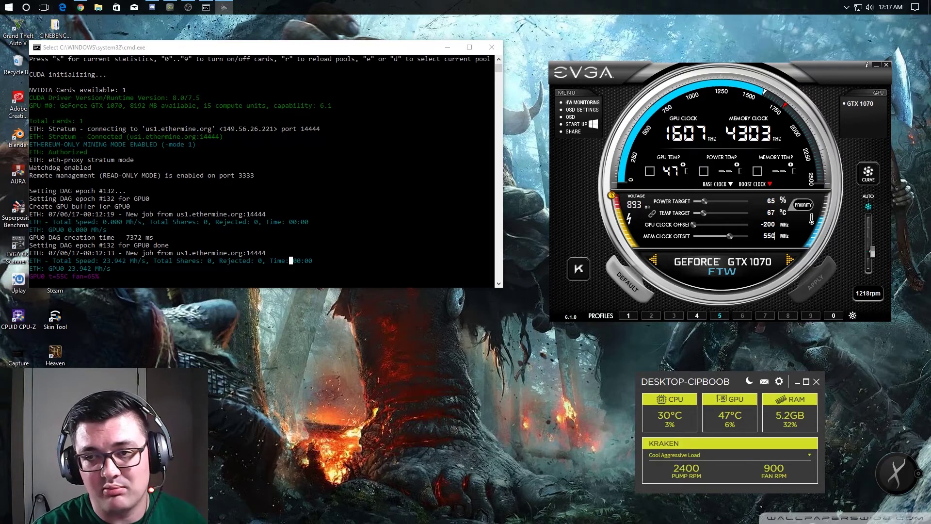
{"action": "key", "text": "Return"}
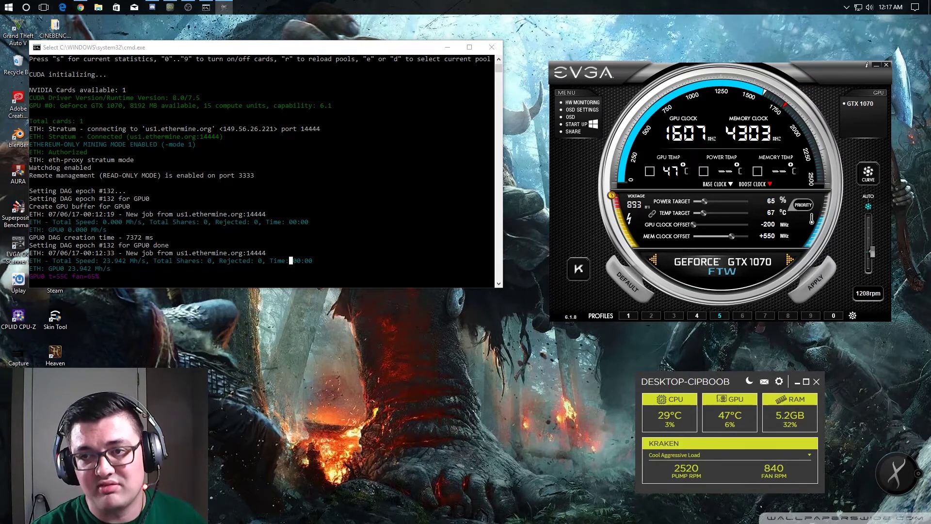
{"action": "left_click", "coordinate": [809, 284]}
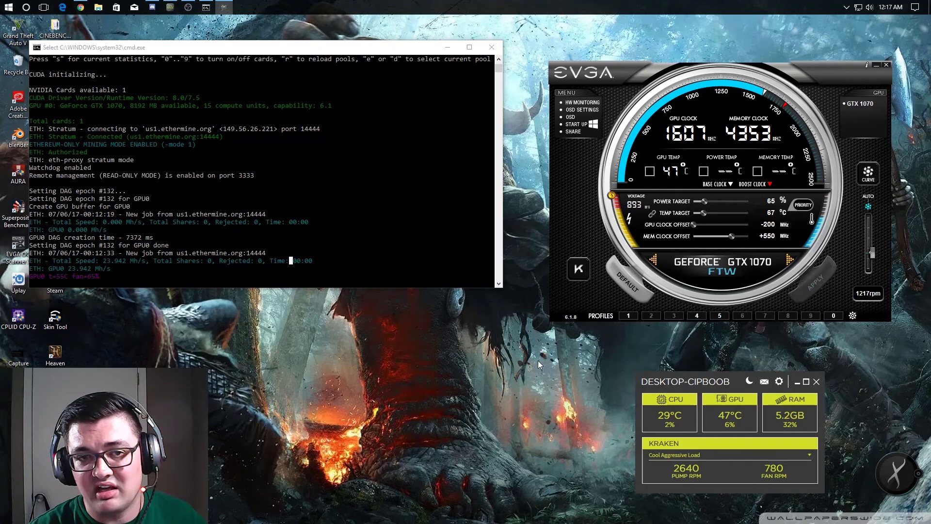
Resume the paused miner console, review its restart log and mining speed, and let the output continue
{"action": "left_click", "coordinate": [391, 271]}
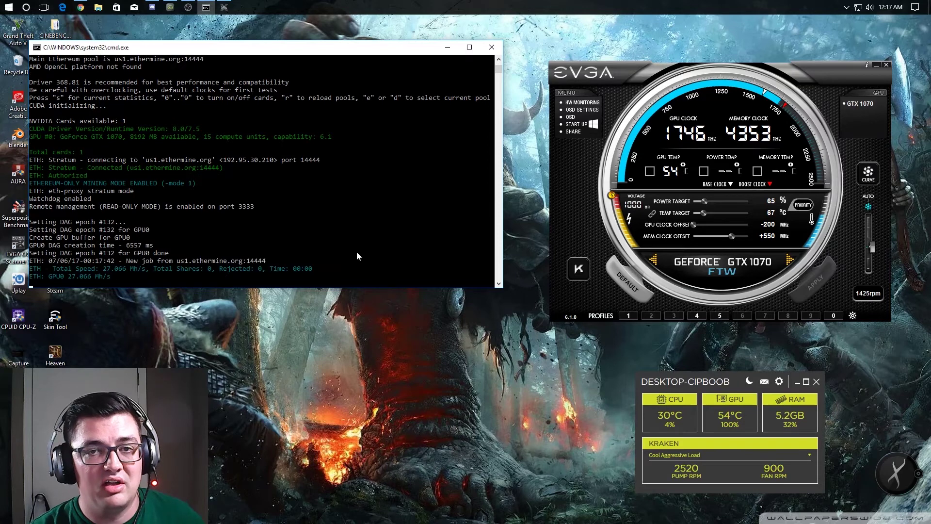
{"action": "left_click", "coordinate": [325, 283]}
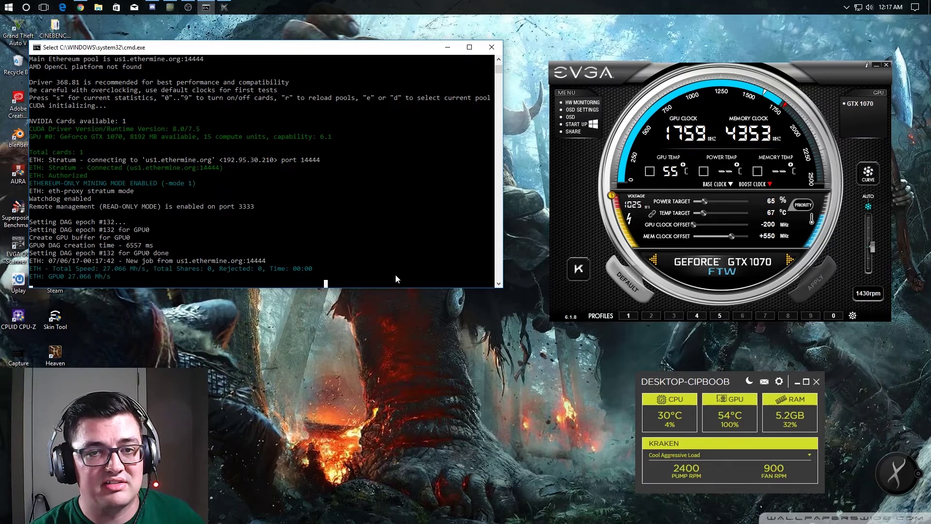
{"action": "left_click", "coordinate": [499, 60]}
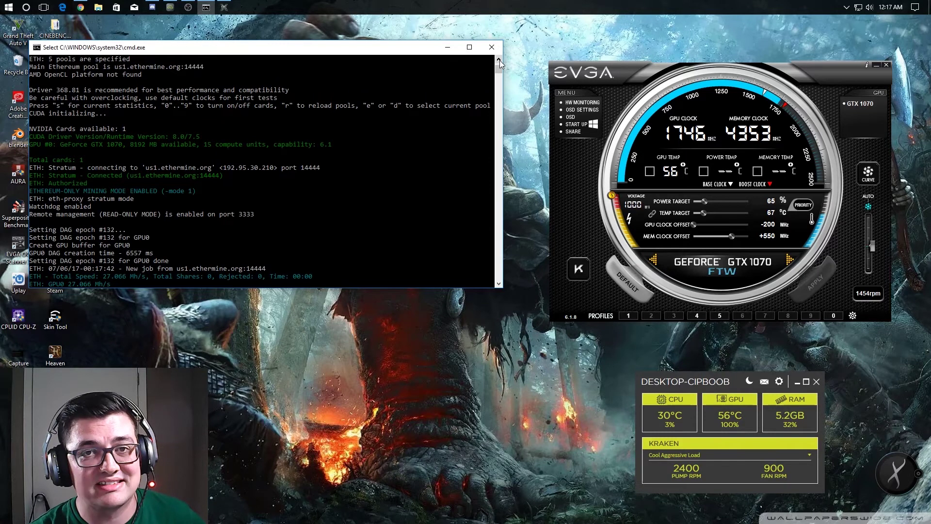
{"action": "left_click", "coordinate": [500, 60]}
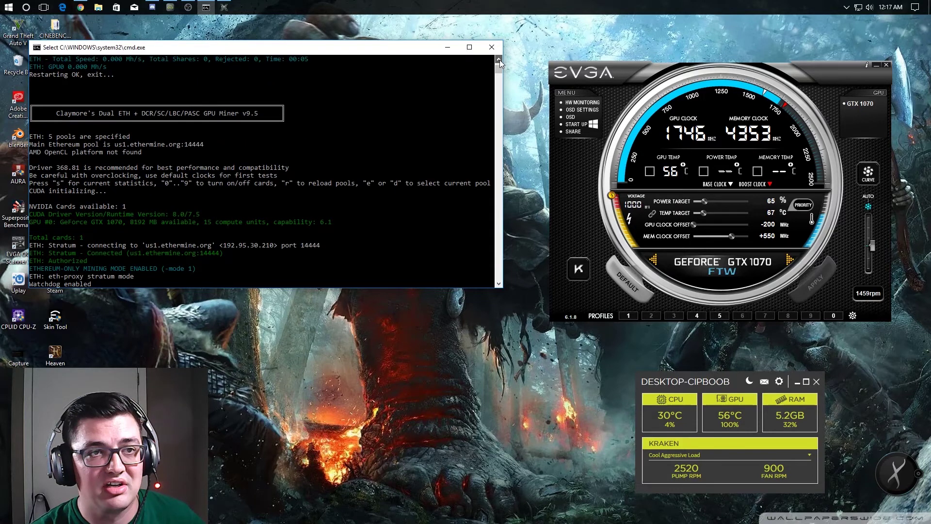
{"action": "scroll", "coordinate": [70, 209], "scroll_direction": "up", "scroll_amount": 8}
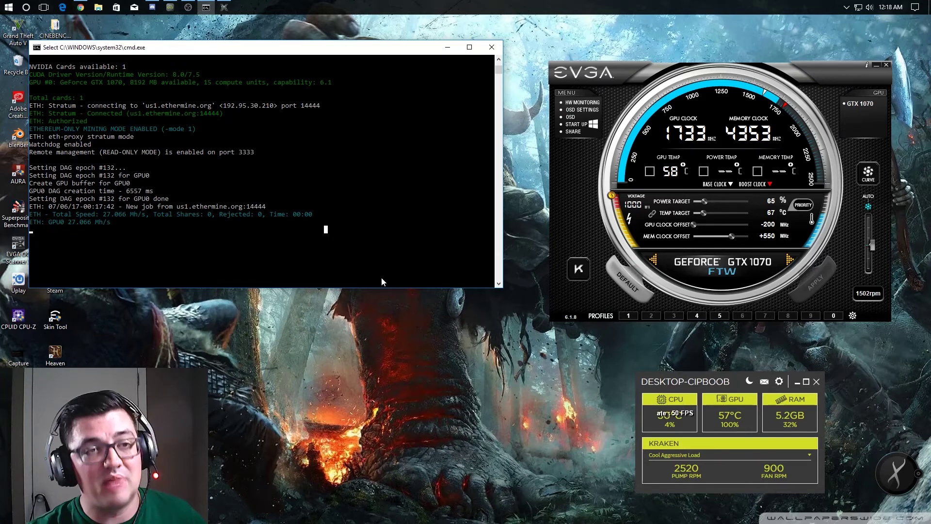
{"action": "key", "text": "Return"}
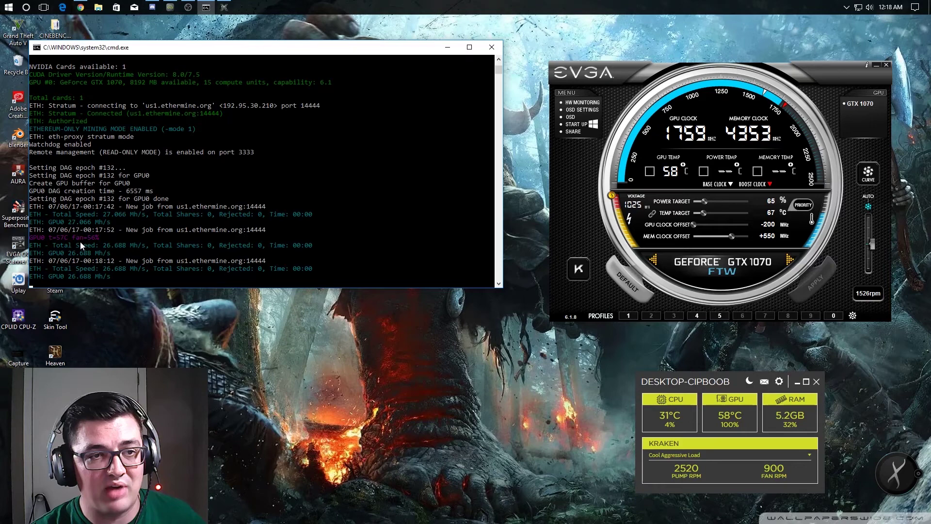
Set the GPU's memory clock offset to +600 MHz and apply it
{"action": "left_click", "coordinate": [767, 236]}
{"action": "type", "text": "65"}
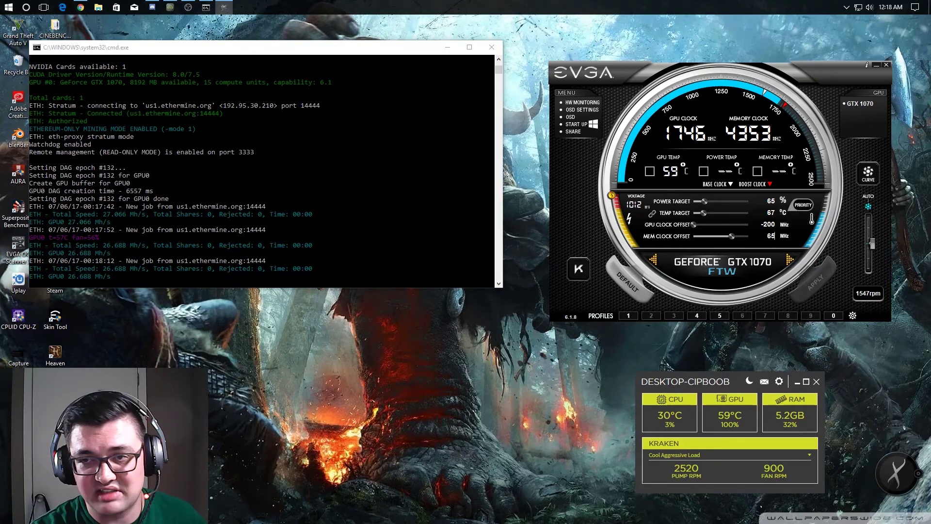
{"action": "key", "text": "BackSpace"}
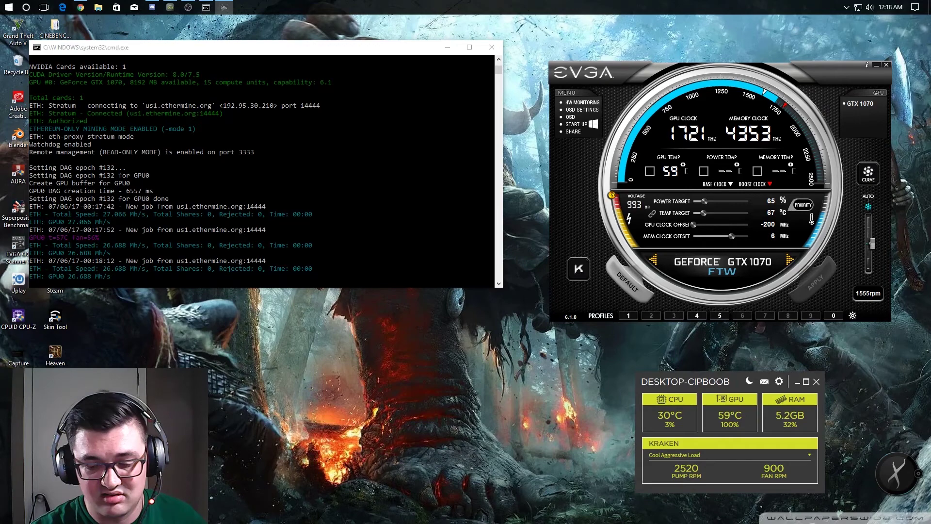
{"action": "type", "text": "00"}
Show the mining statistics in the miner console and switch the current Ethereum pool to us2.ethermine.org:4444
{"action": "left_click", "coordinate": [412, 165]}
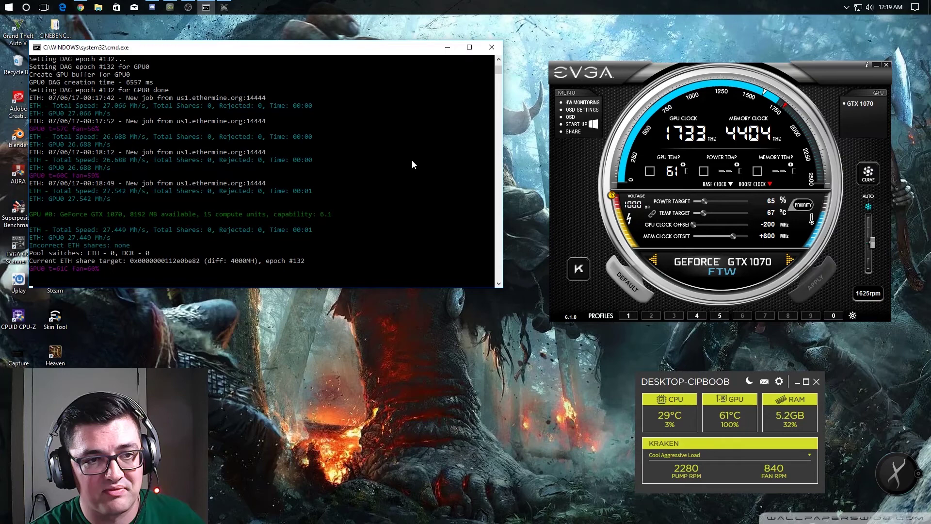
{"action": "key", "text": "2"}
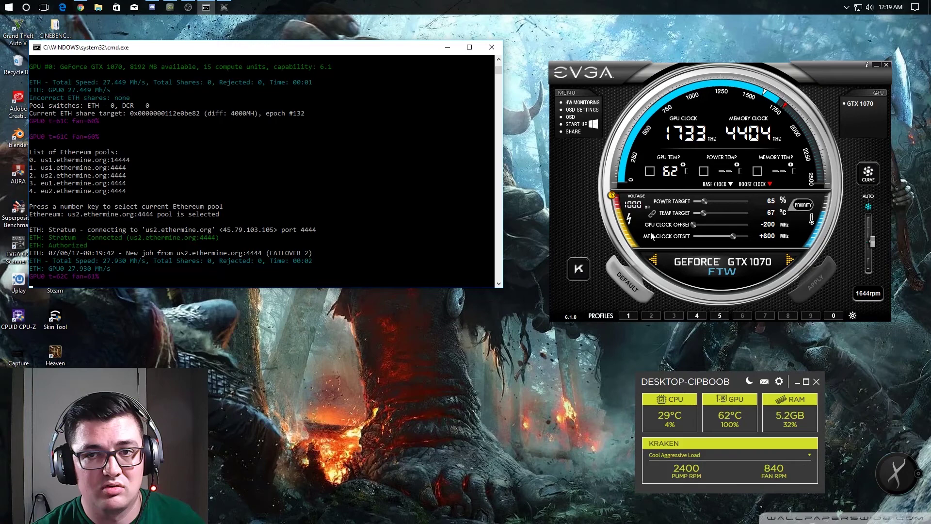
Lower the GPU voltage setting to about 67% in EVGA Precision
{"action": "left_click_drag", "start_coordinate": [612, 196], "coordinate": [614, 213]}
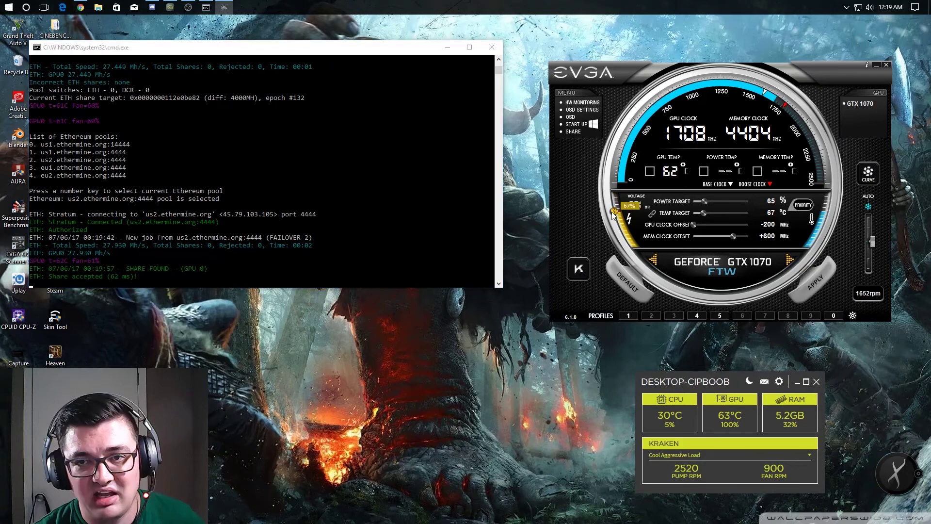